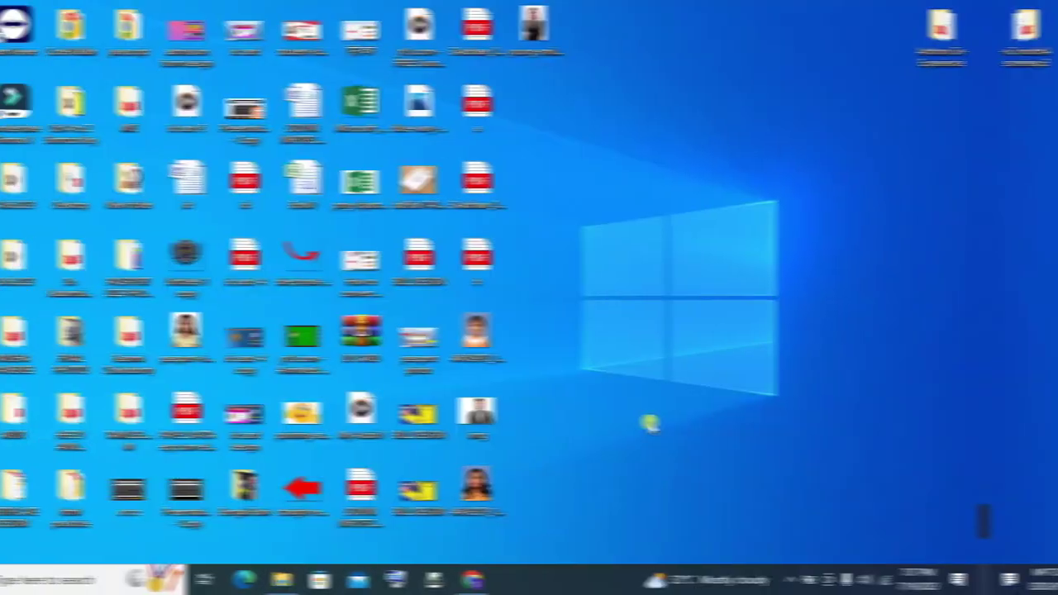
# Launch Word 2013 from the Start menu search and open a blank document
pyautogui.press('super')
pyautogui.write('word')
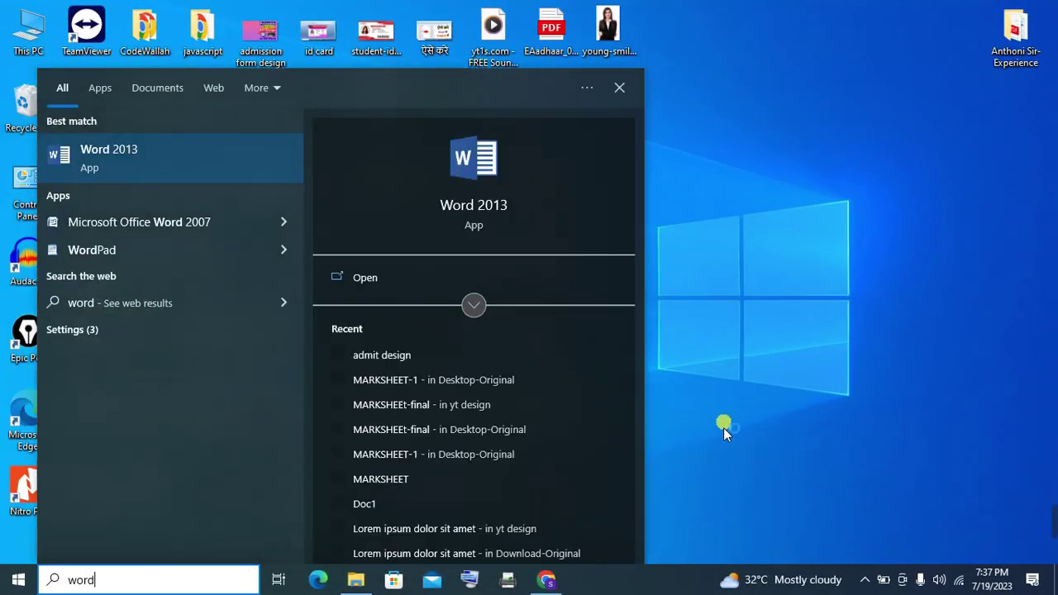
pyautogui.press('Return')
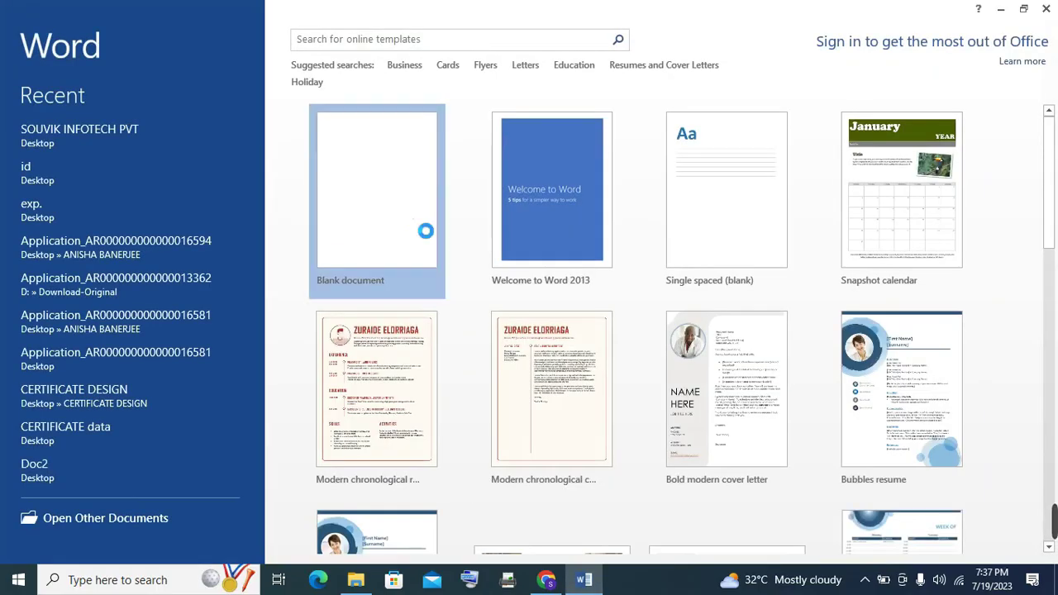
pyautogui.click(423, 223)
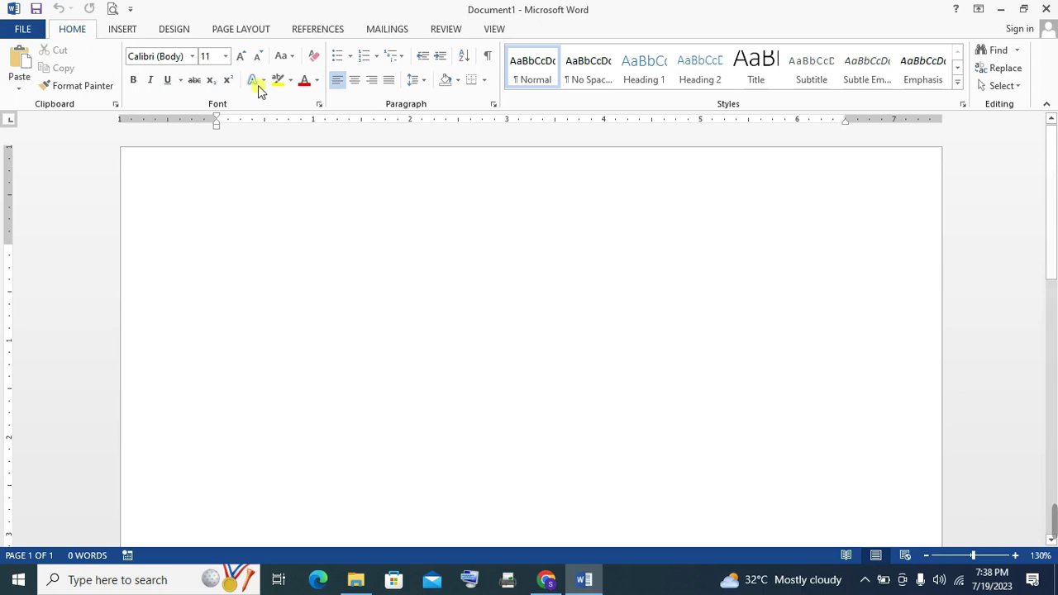
# Give Document1 a custom page size of 6" wide by 4" high through More Paper Sizes
pyautogui.click(250, 32)
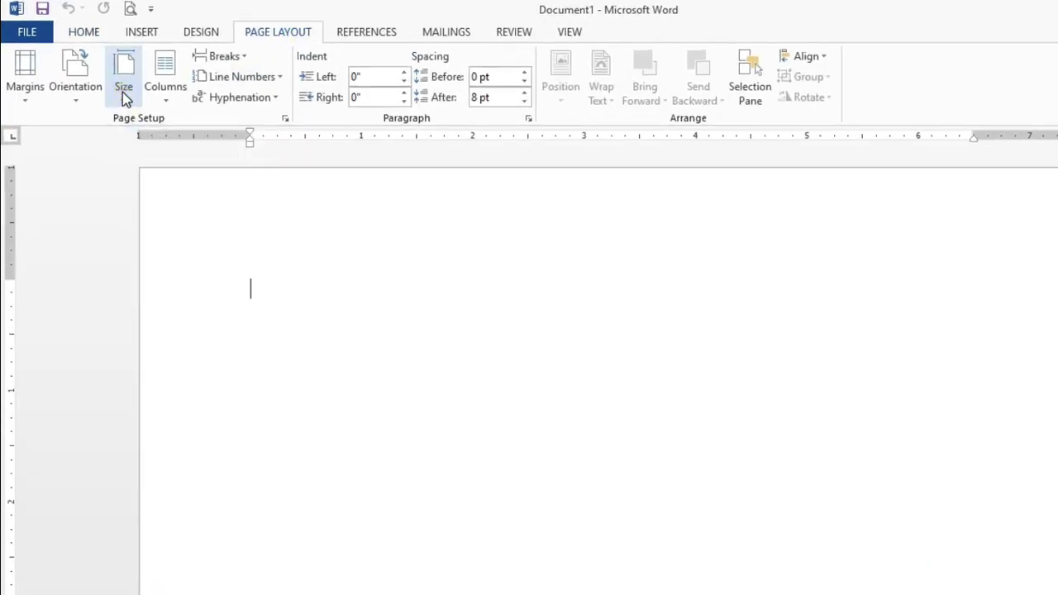
pyautogui.click(124, 90)
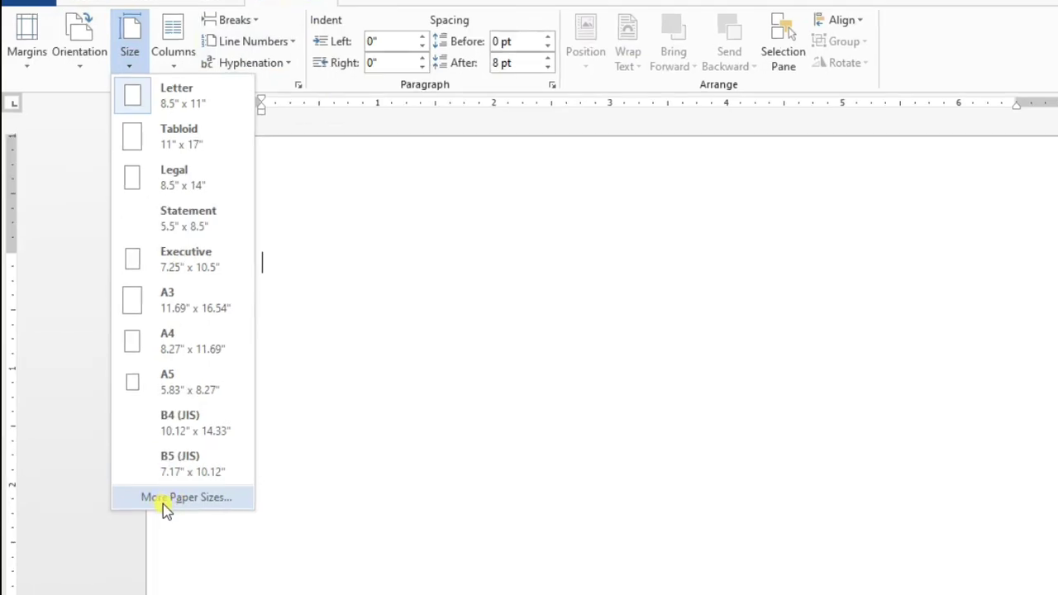
pyautogui.click(164, 501)
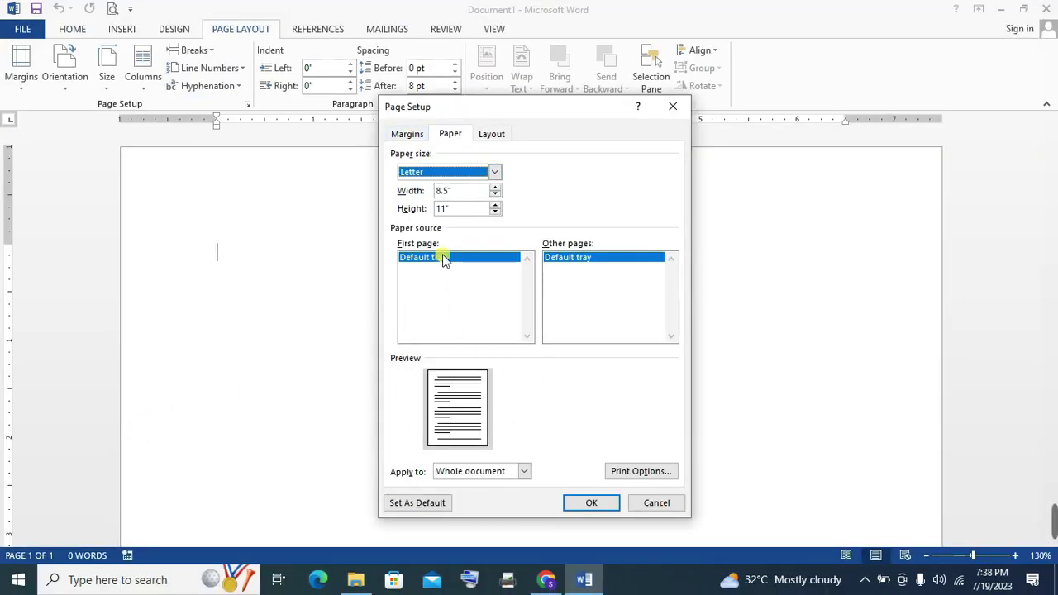
pyautogui.write('6')
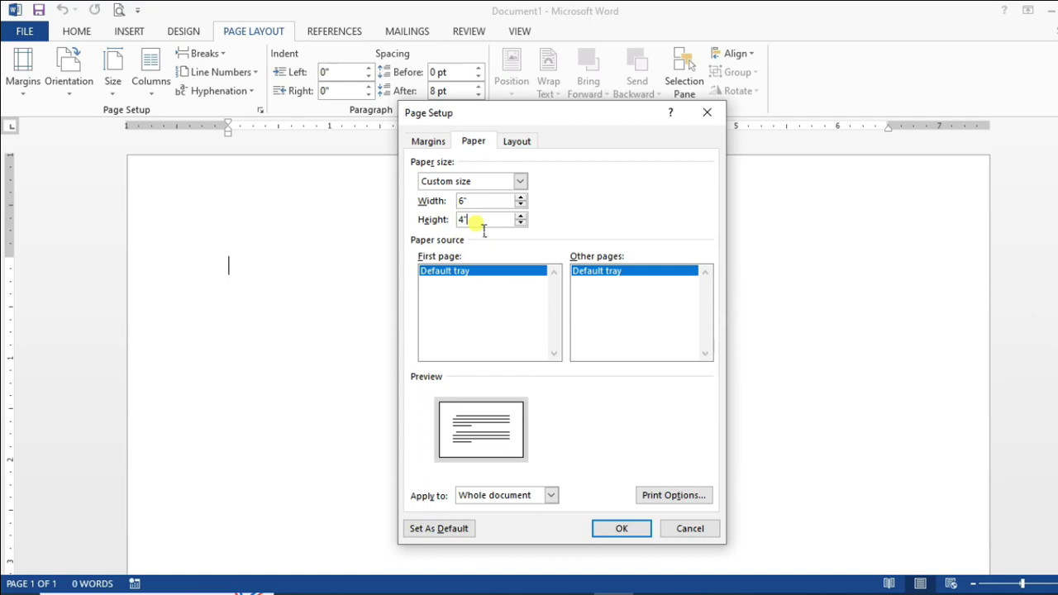
pyautogui.click(603, 528)
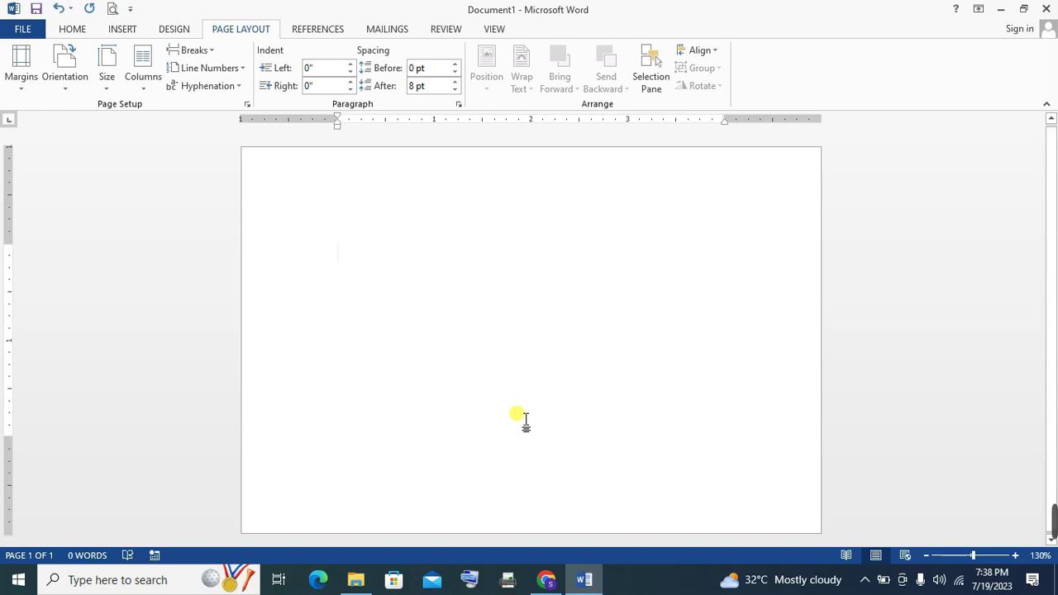
# Insert the portrait photo, set its wrapping to In Front of Text, and drag it up
pyautogui.click(124, 33)
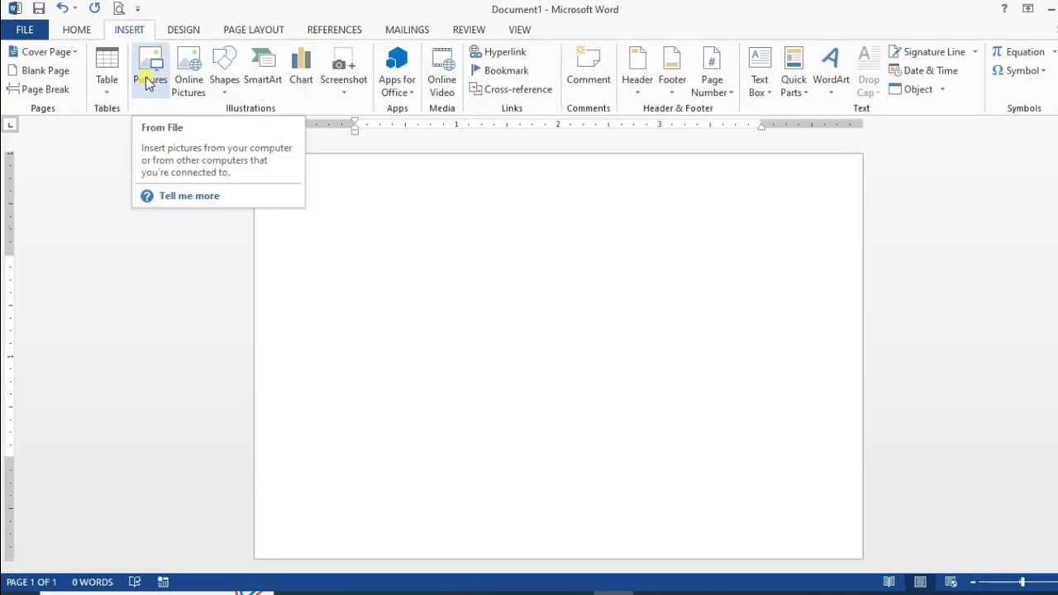
pyautogui.click(149, 79)
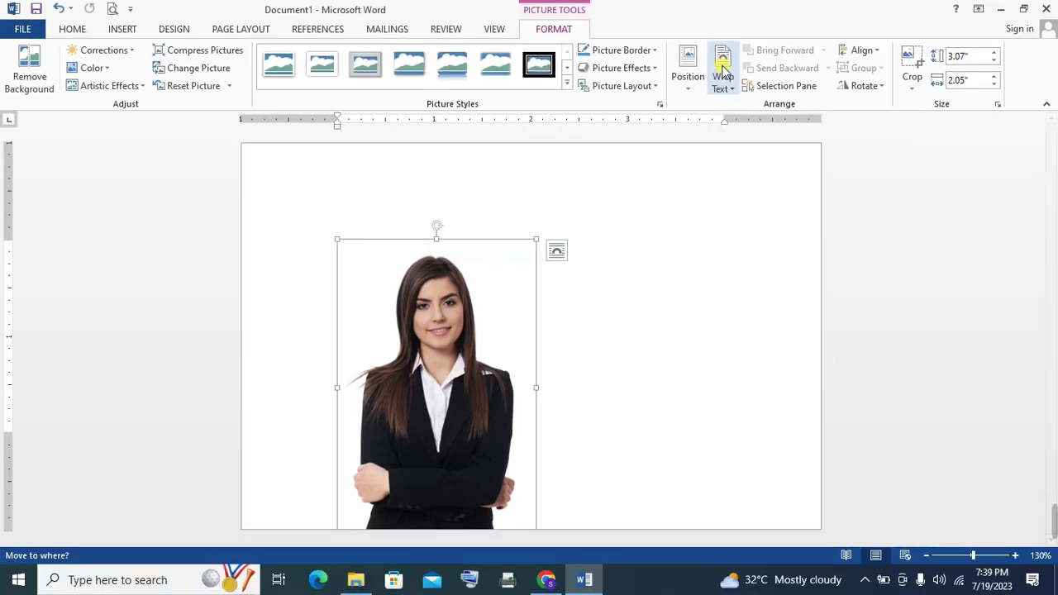
pyautogui.click(759, 79)
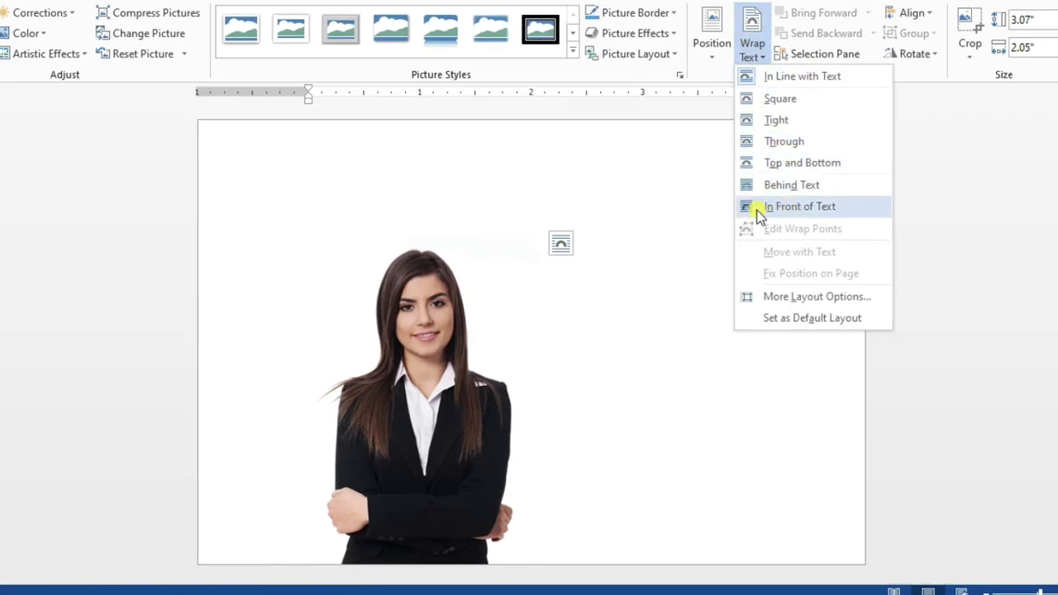
pyautogui.click(759, 207)
pyautogui.moveTo(415, 414)
pyautogui.mouseDown()
pyautogui.moveTo(453, 356)
pyautogui.moveTo(416, 347)
pyautogui.mouseUp()
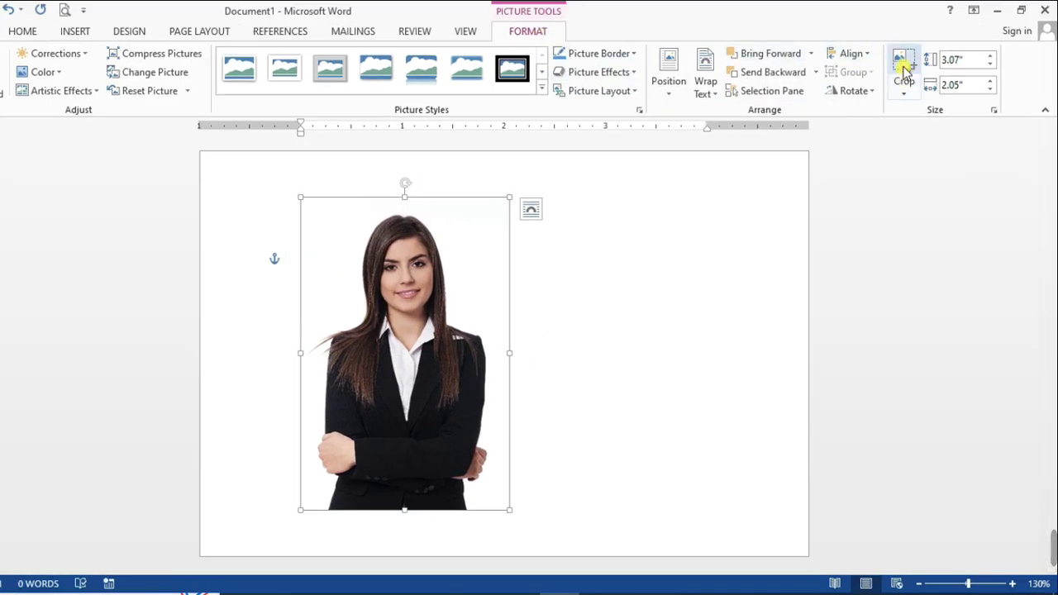
# Crop the photo's right, left and bottom edges to keep only the head and shoulders
pyautogui.click(904, 69)
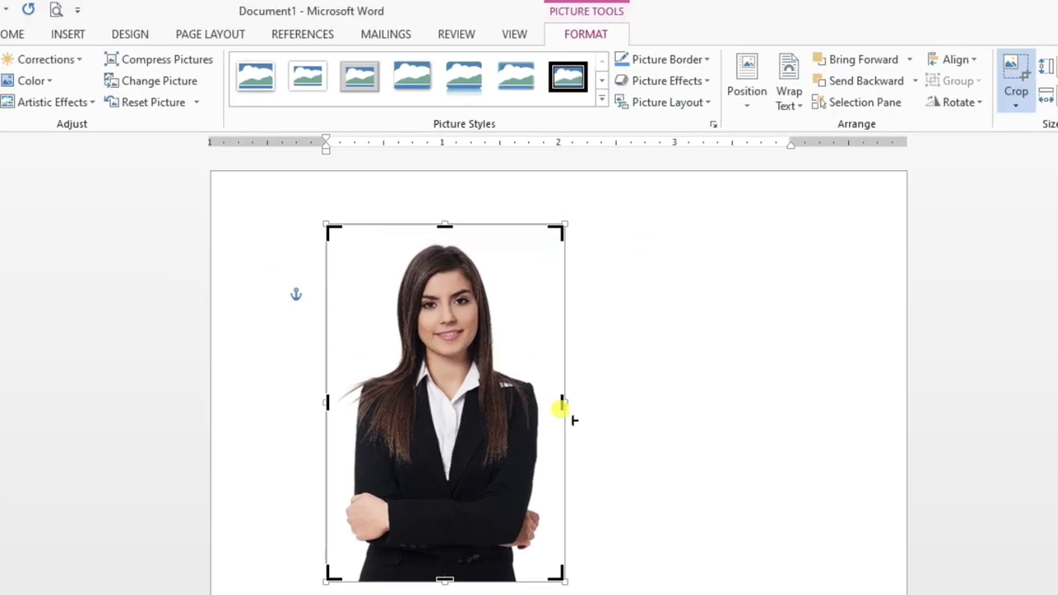
pyautogui.moveTo(562, 404); pyautogui.dragTo(533, 405)
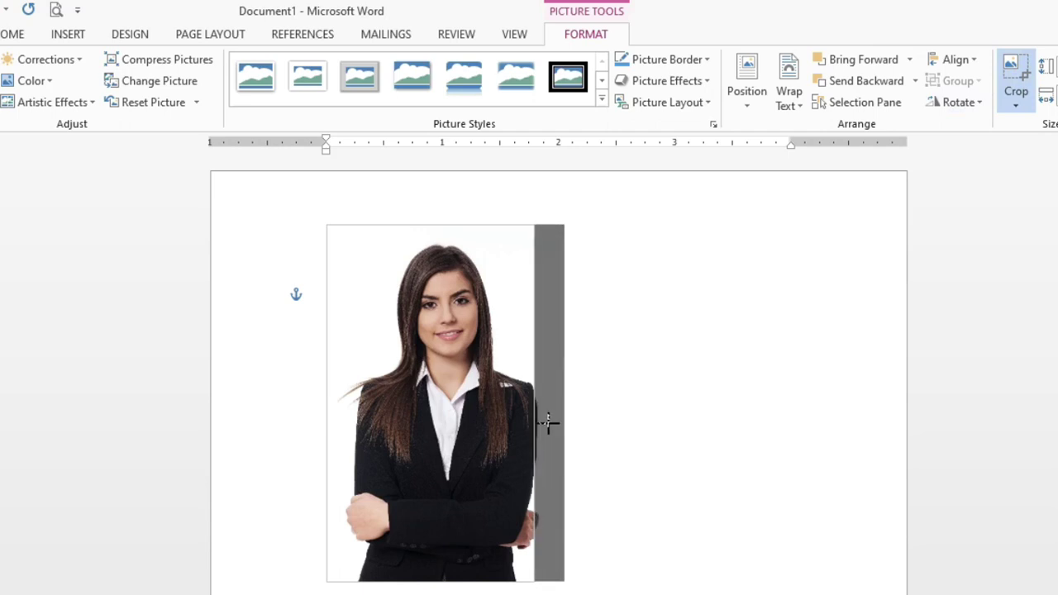
pyautogui.moveTo(329, 404); pyautogui.dragTo(366, 410)
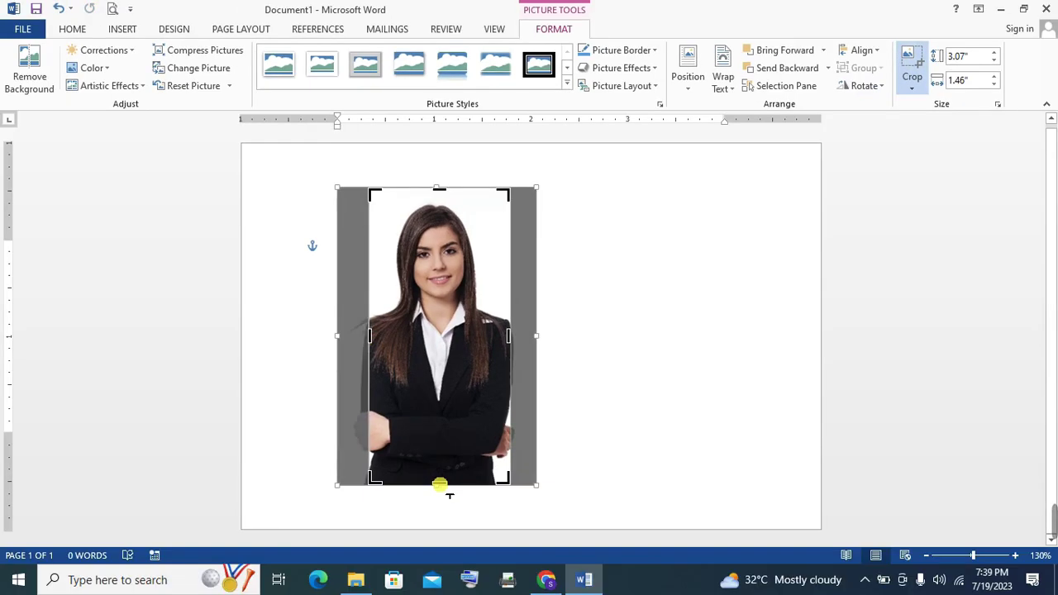
pyautogui.moveTo(439, 486); pyautogui.dragTo(459, 384)
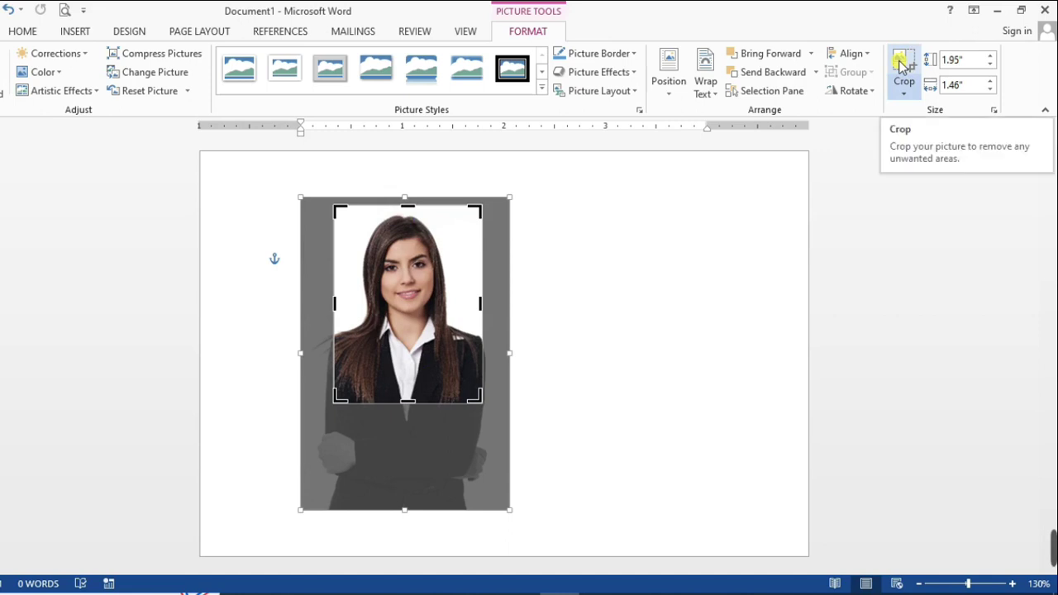
pyautogui.click(902, 63)
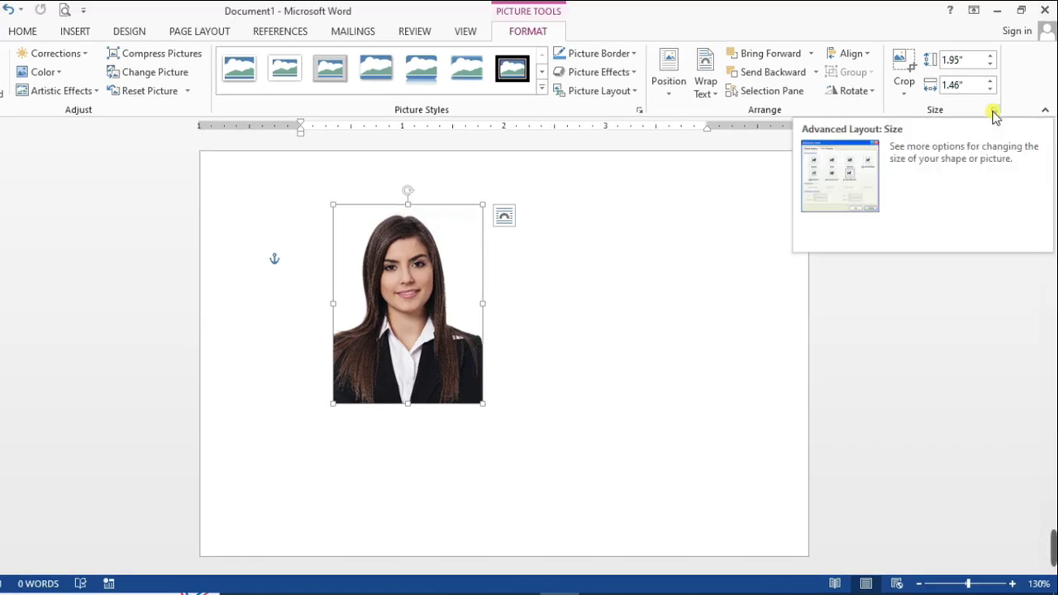
# Unlock the photo's aspect ratio at 1.95" × 1.46" in the Layout dialog and shift it left
pyautogui.click(994, 110)
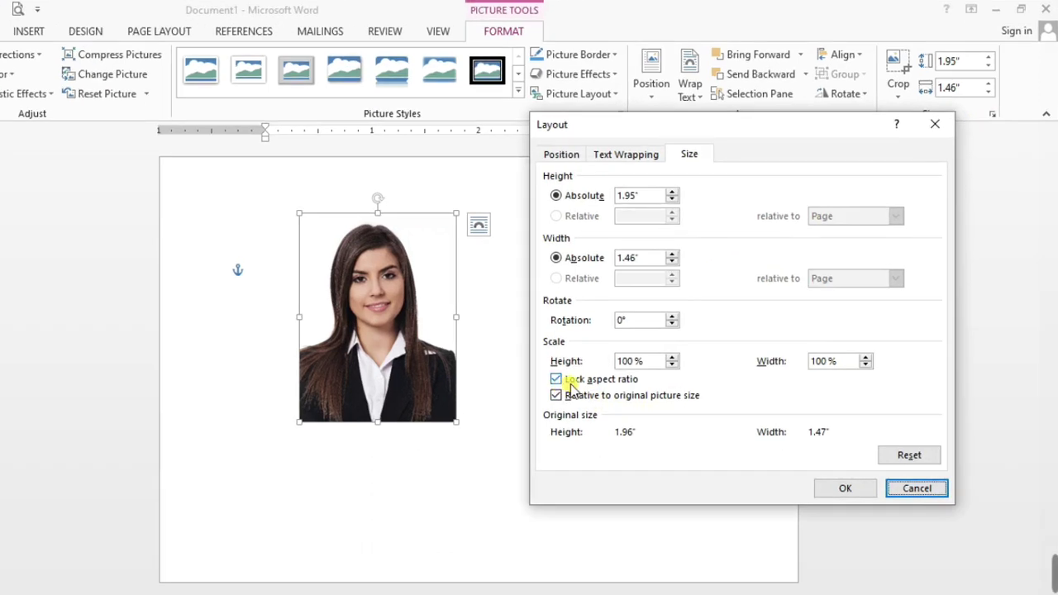
pyautogui.click(555, 380)
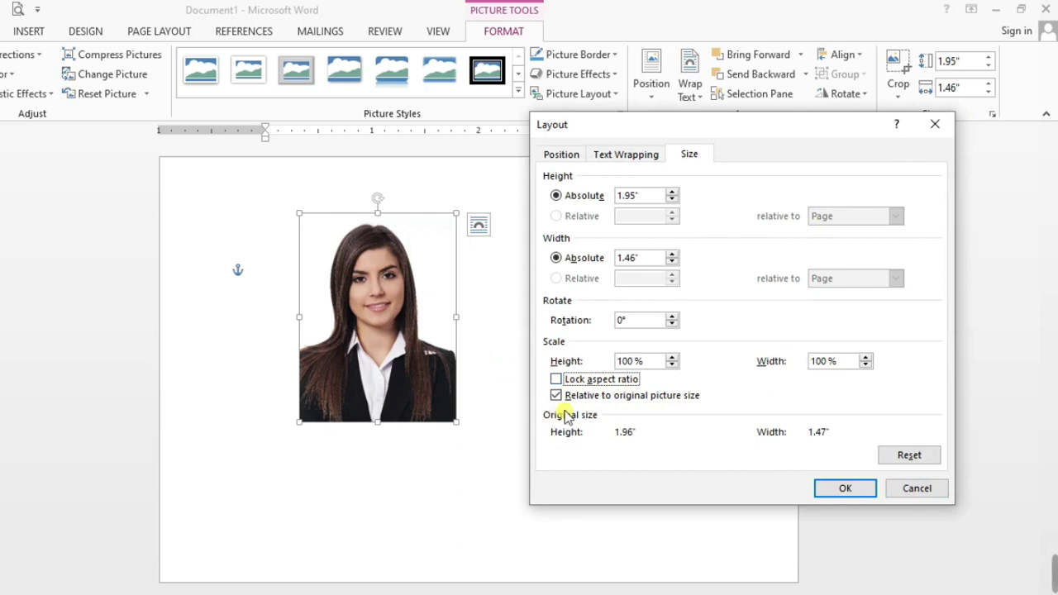
pyautogui.click(838, 488)
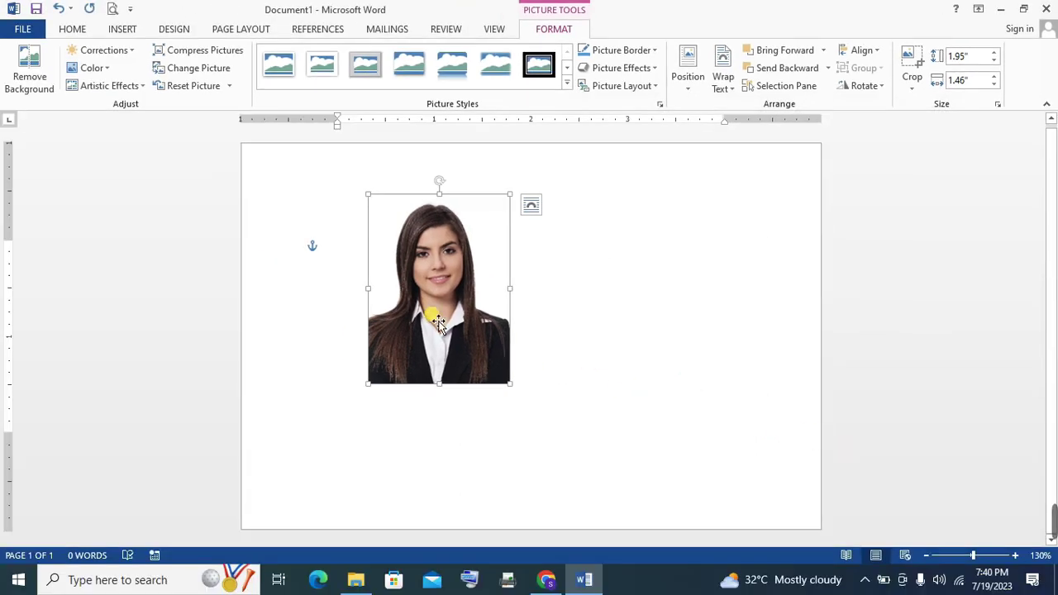
pyautogui.moveTo(448, 323); pyautogui.dragTo(394, 316)
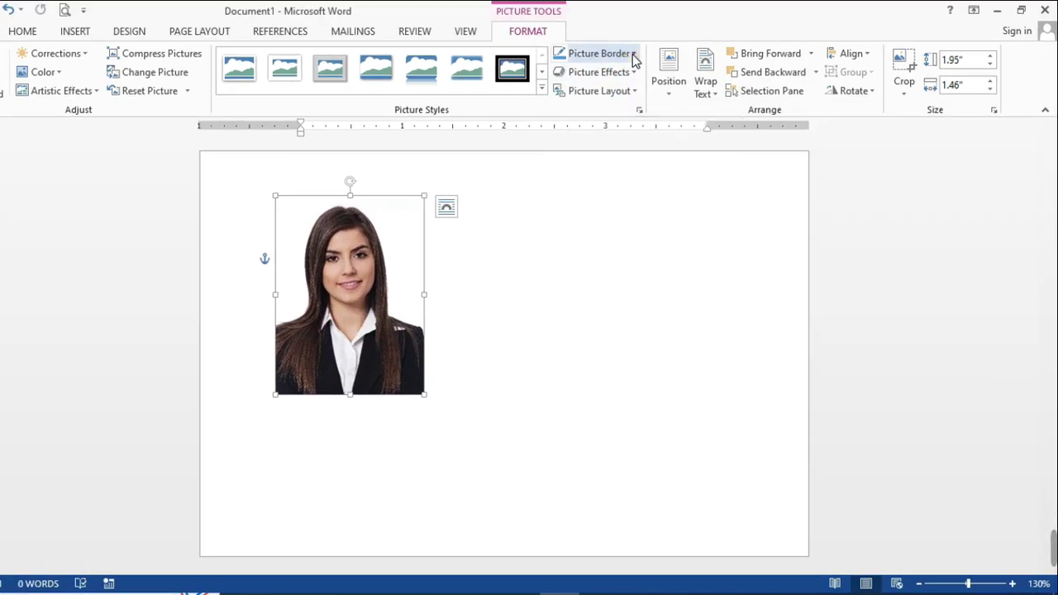
# Add a thin black Picture Border outline to the photo
pyautogui.click(649, 53)
pyautogui.moveTo(586, 238)
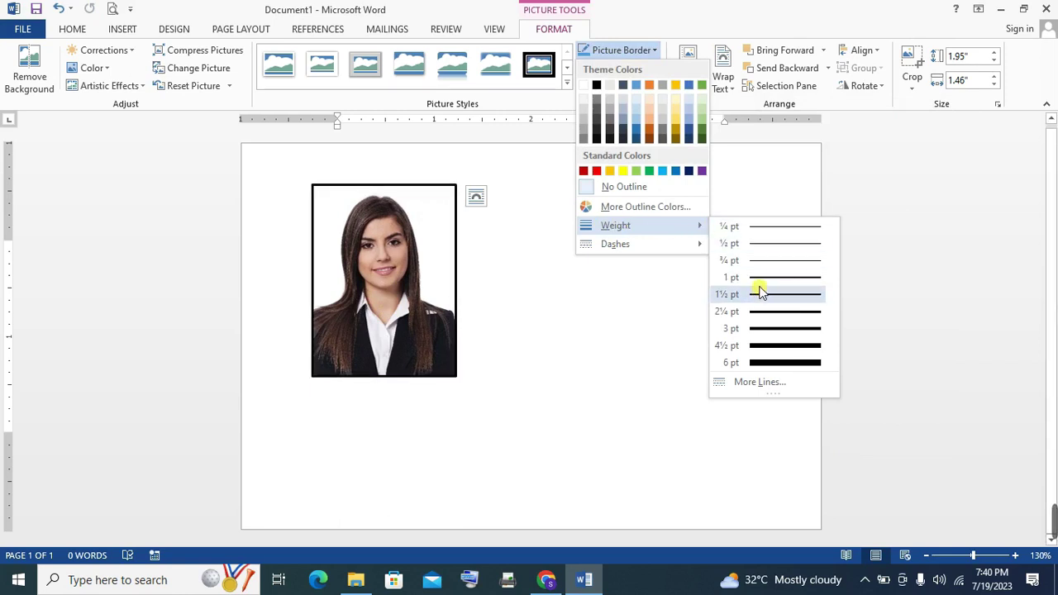
pyautogui.press('Escape')
pyautogui.press('Escape')
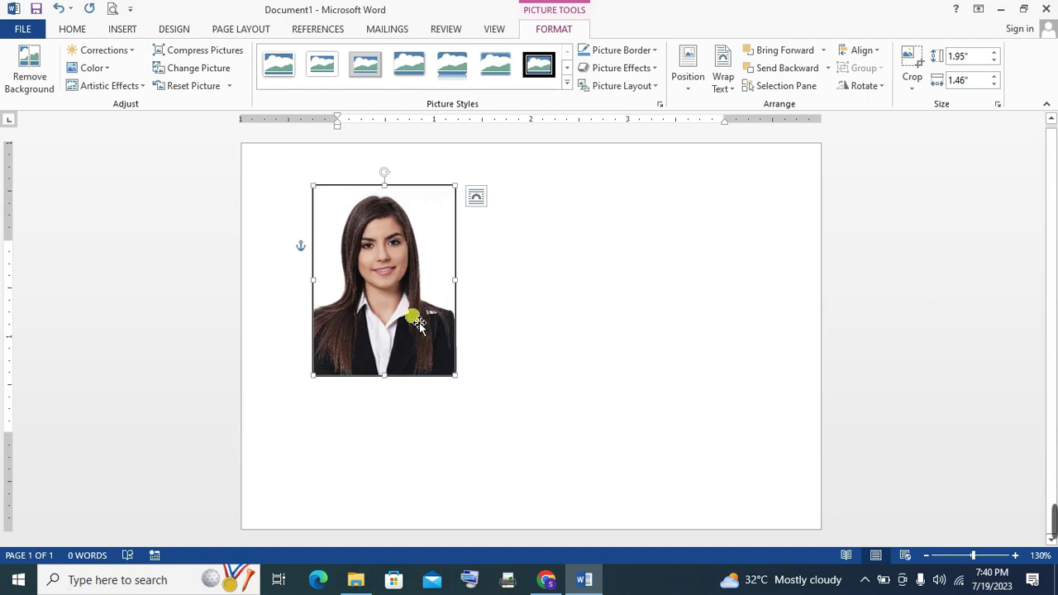
# Resize the photo to 1.78" high by 1.38" wide and place it in the top-left corner
pyautogui.click(970, 62)
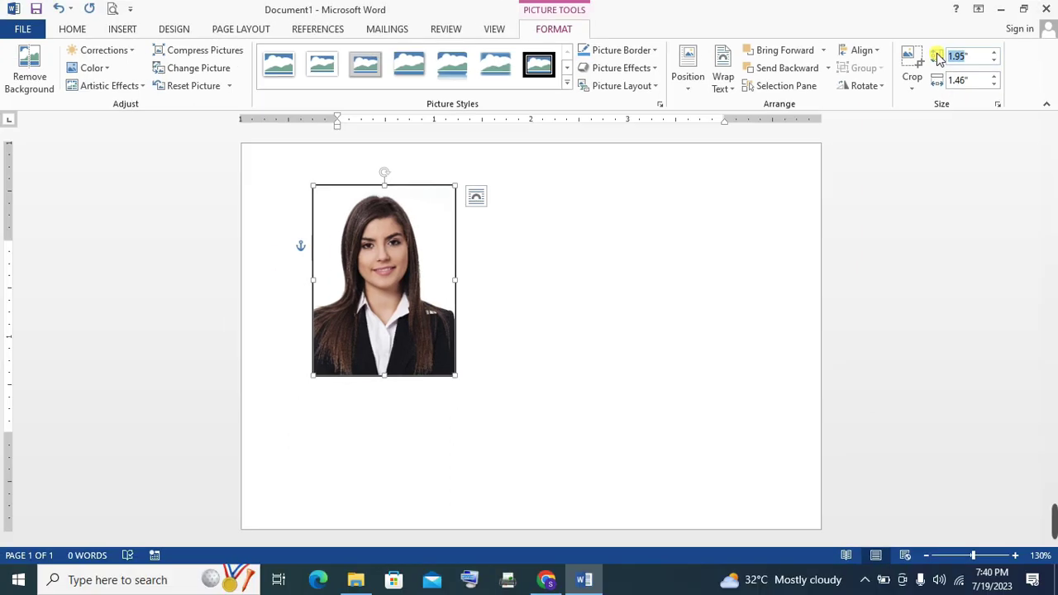
pyautogui.write('1.78')
pyautogui.press('Tab')
pyautogui.write('1.38')
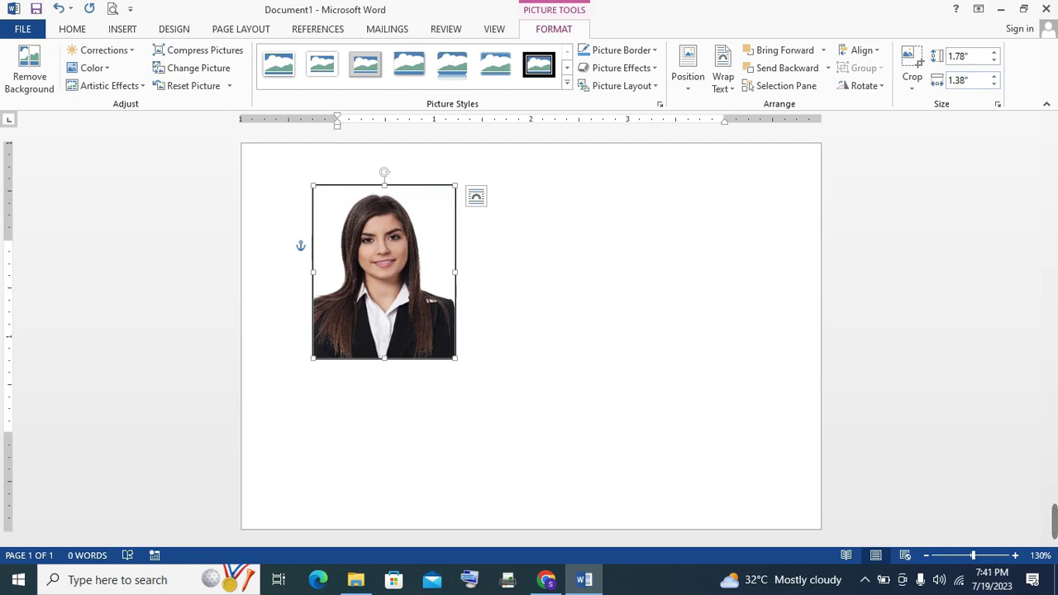
pyautogui.press('Return')
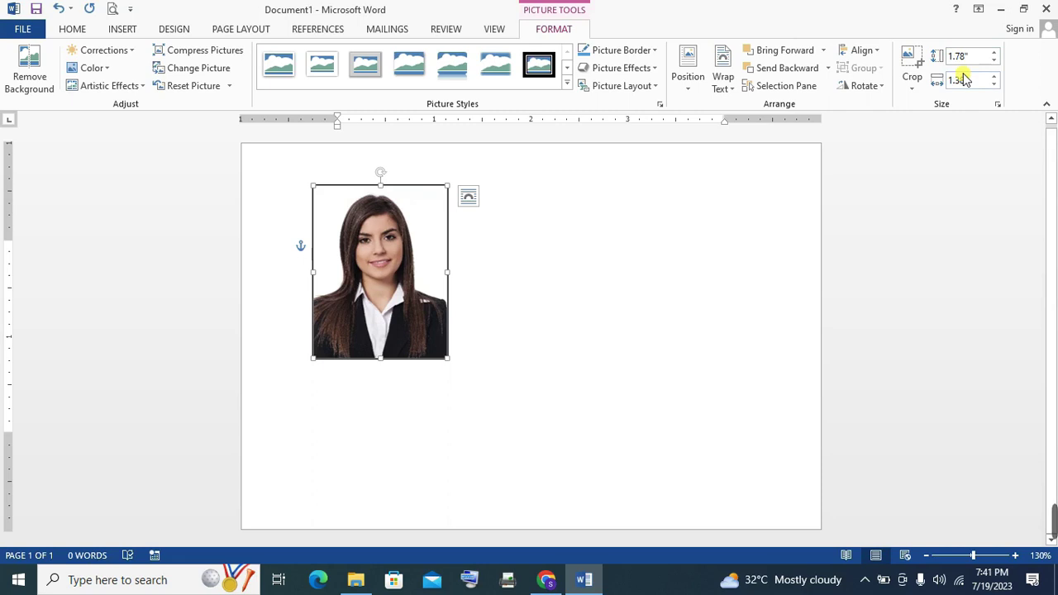
pyautogui.moveTo(404, 266); pyautogui.dragTo(337, 229)
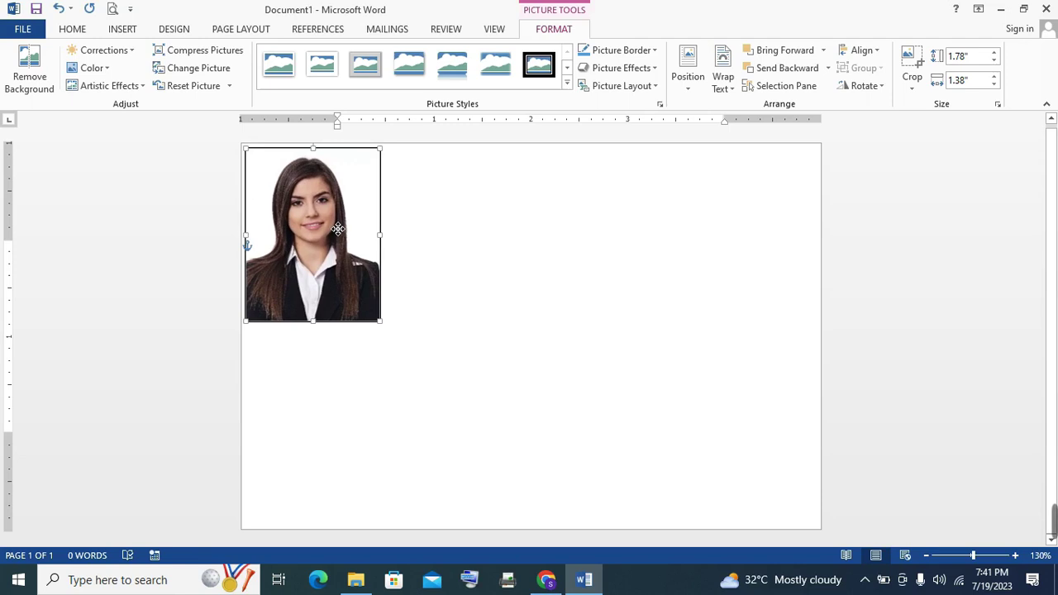
# Duplicate the bordered photo to the right into a row of four identical copies
pyautogui.click(517, 323)
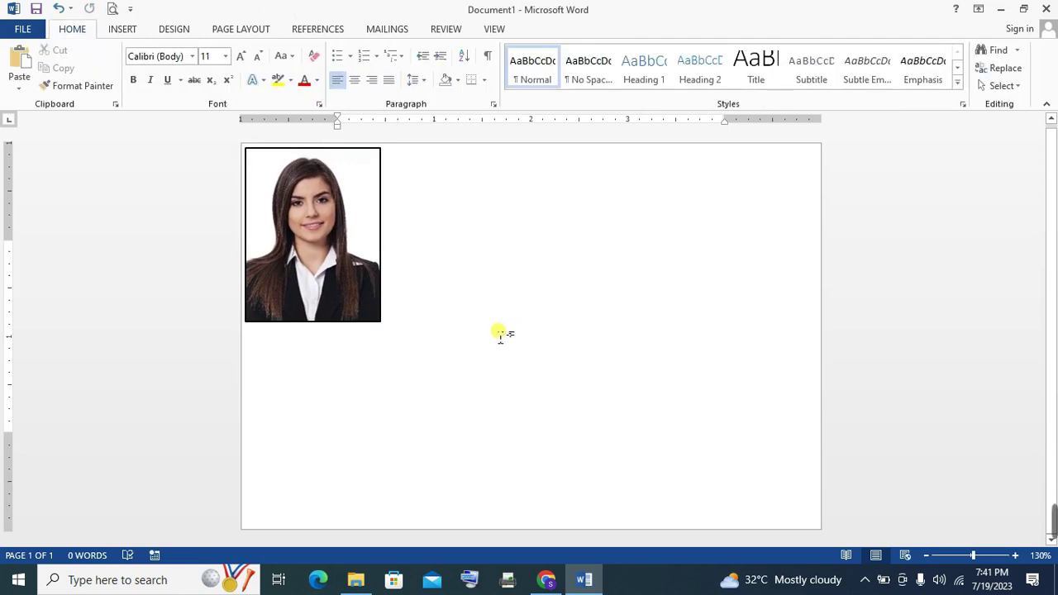
pyautogui.click(321, 256)
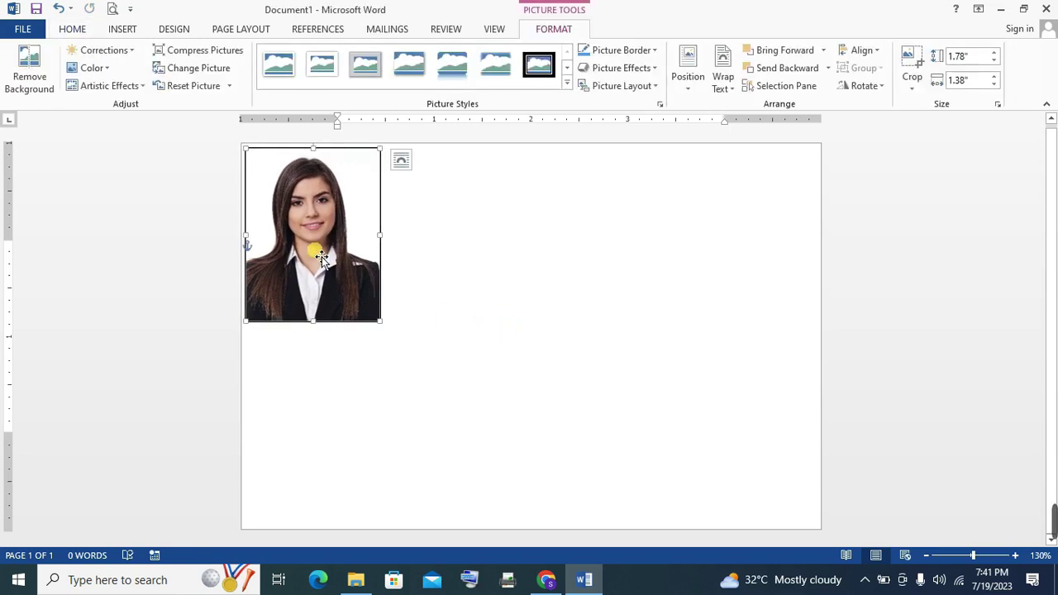
pyautogui.moveTo(322, 256)
pyautogui.mouseDown()
pyautogui.moveTo(476, 265)
pyautogui.moveTo(466, 277)
pyautogui.moveTo(599, 278)
pyautogui.mouseUp()
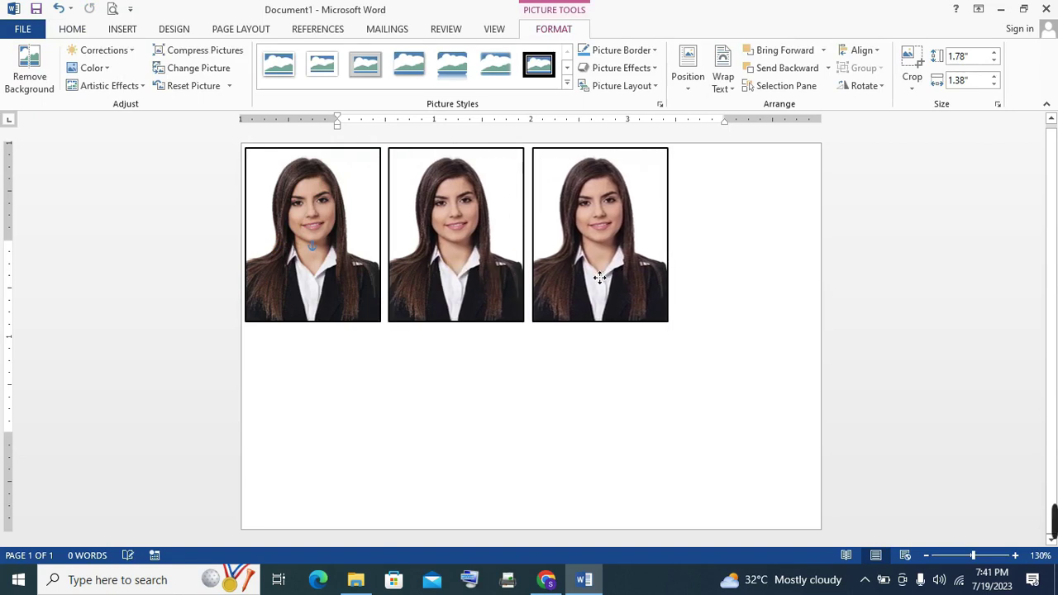
pyautogui.moveTo(599, 278); pyautogui.dragTo(739, 294)
pyautogui.click(716, 457)
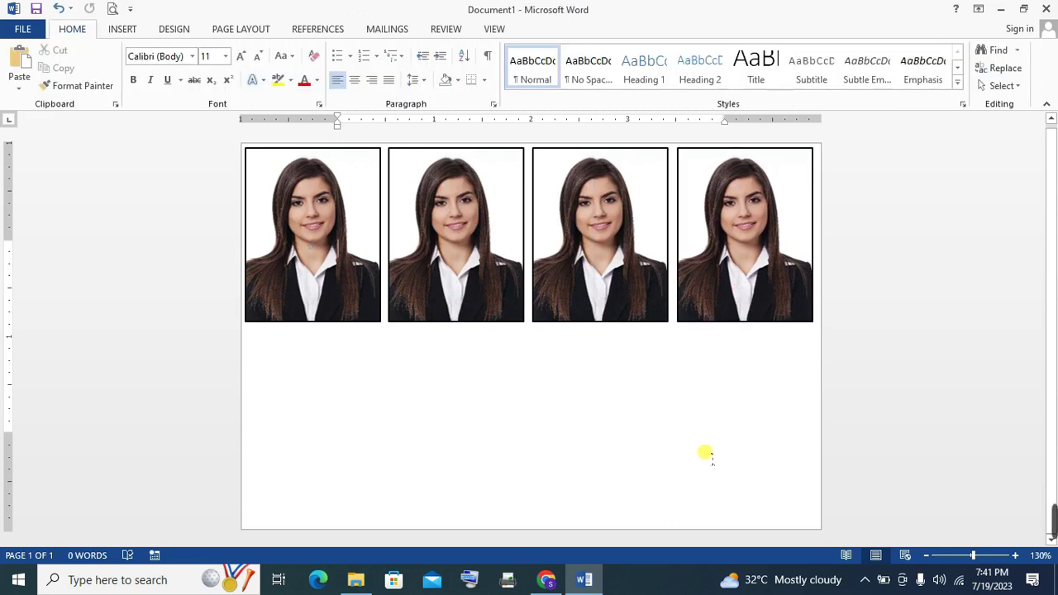
# Select all four top-row photos, group them, and nudge the group into position
pyautogui.click(350, 261)
pyautogui.keyDown('ctrl'); pyautogui.click(463, 266); pyautogui.keyUp('ctrl')
pyautogui.keyDown('ctrl'); pyautogui.click(633, 272); pyautogui.keyUp('ctrl')
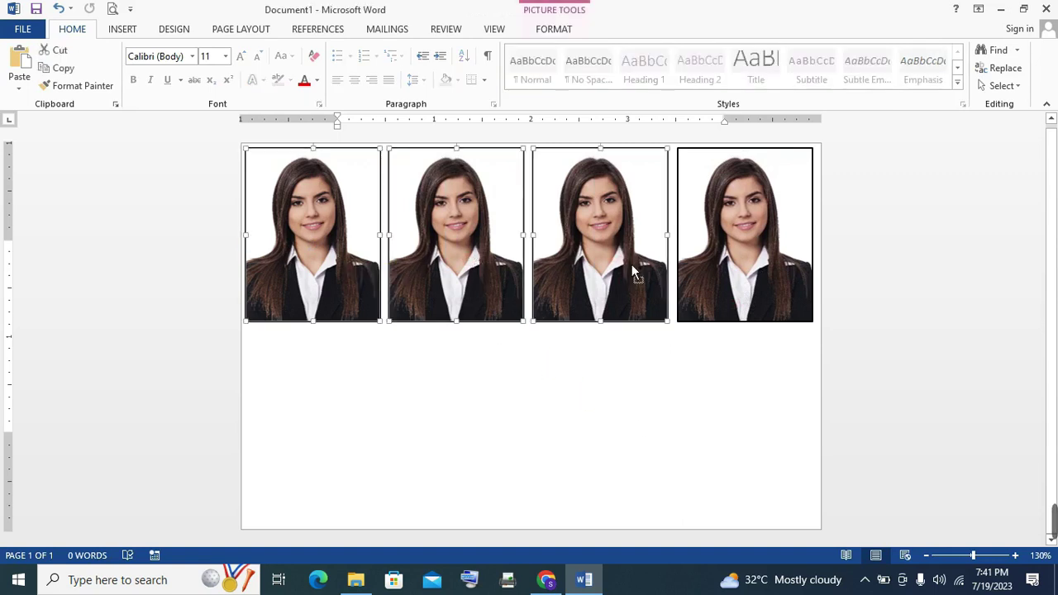
pyautogui.keyDown('ctrl'); pyautogui.click(761, 276); pyautogui.keyUp('ctrl')
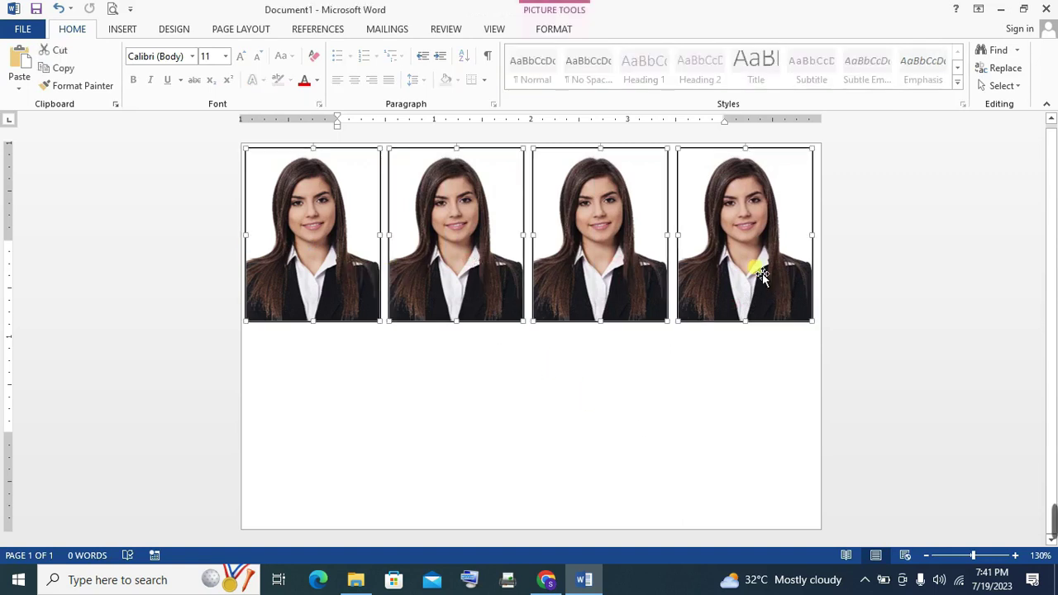
pyautogui.rightClick(422, 232)
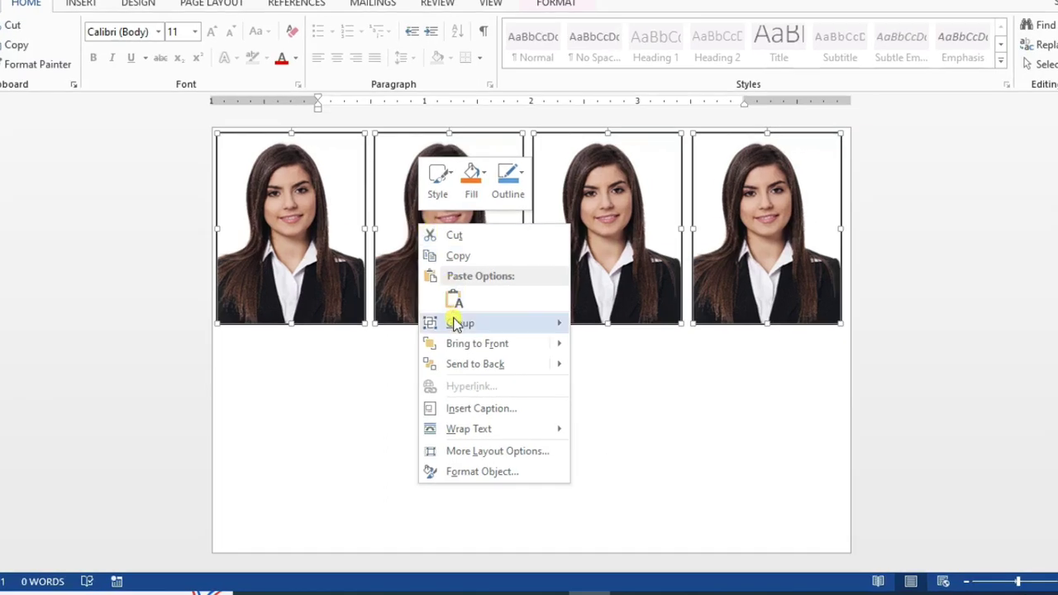
pyautogui.moveTo(559, 322)
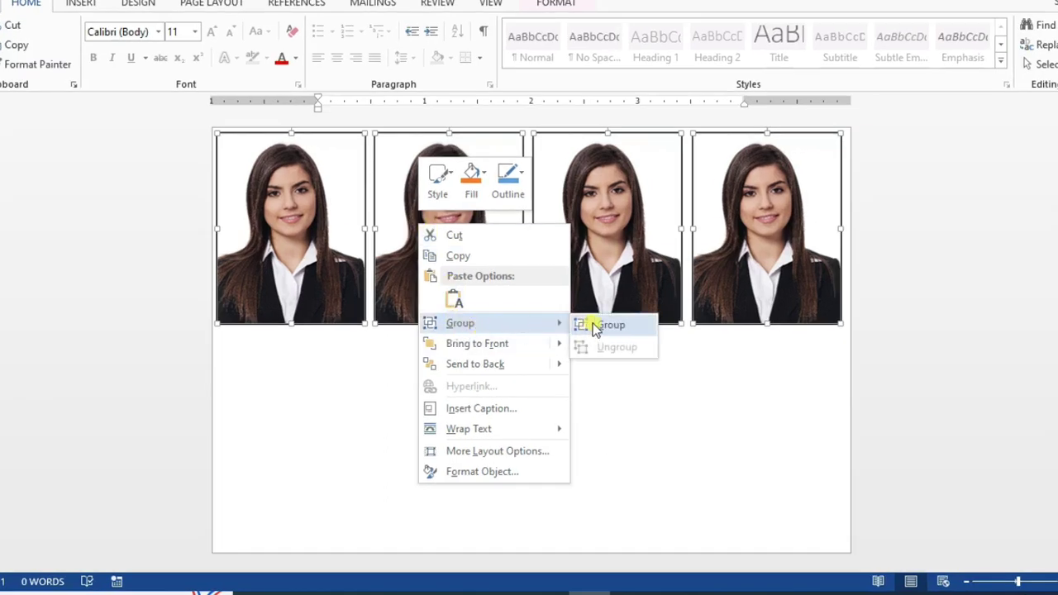
pyautogui.click(596, 327)
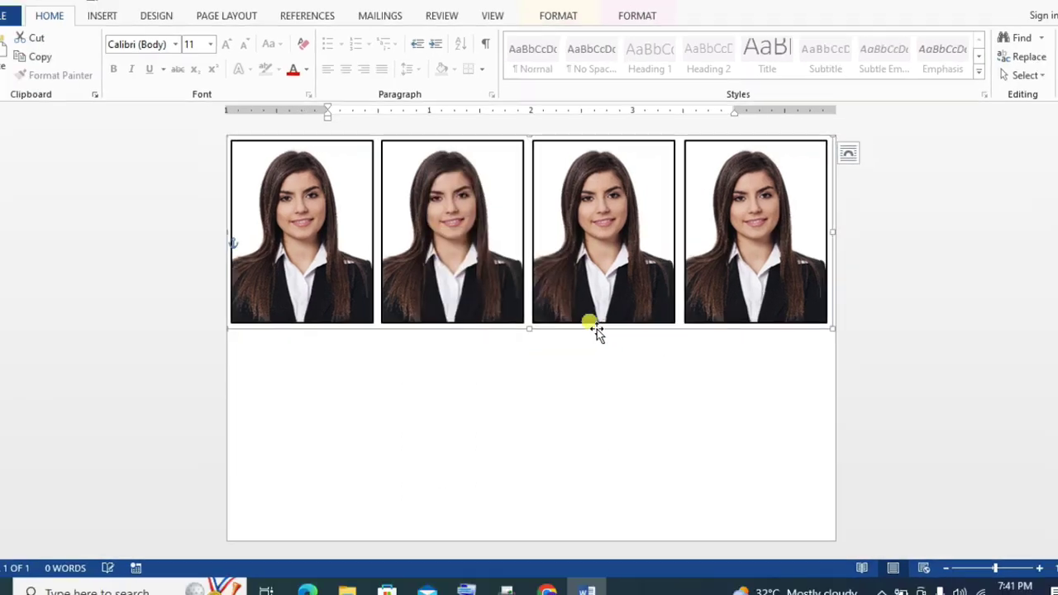
pyautogui.moveTo(546, 265)
pyautogui.mouseDown()
pyautogui.moveTo(557, 361)
pyautogui.moveTo(501, 304)
pyautogui.mouseUp()
pyautogui.click(500, 304)
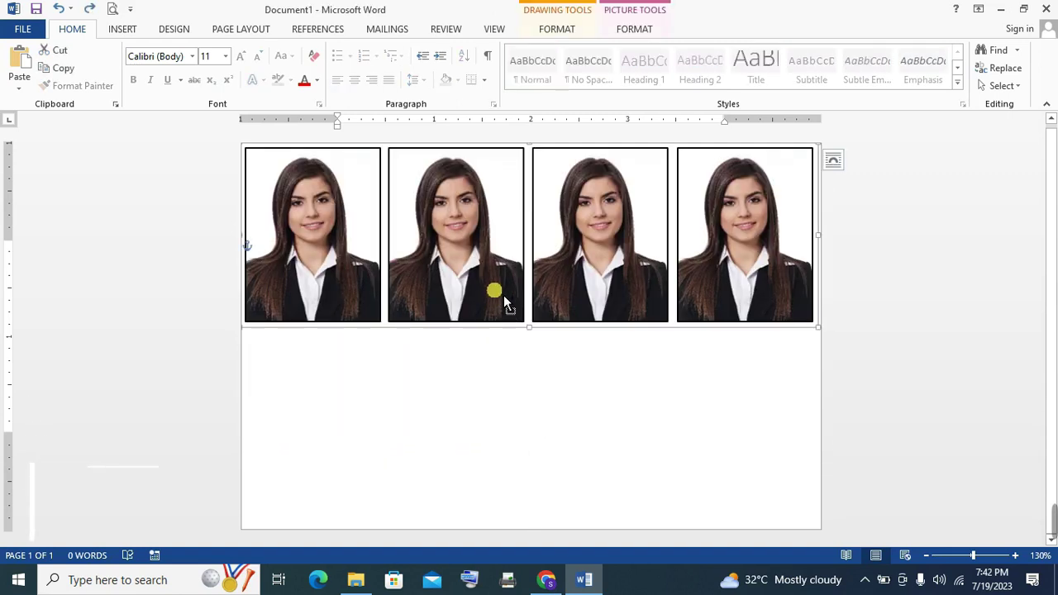
# Copy the grouped row into the lower half, giving two rows of four photos
pyautogui.moveTo(505, 297); pyautogui.dragTo(500, 450)
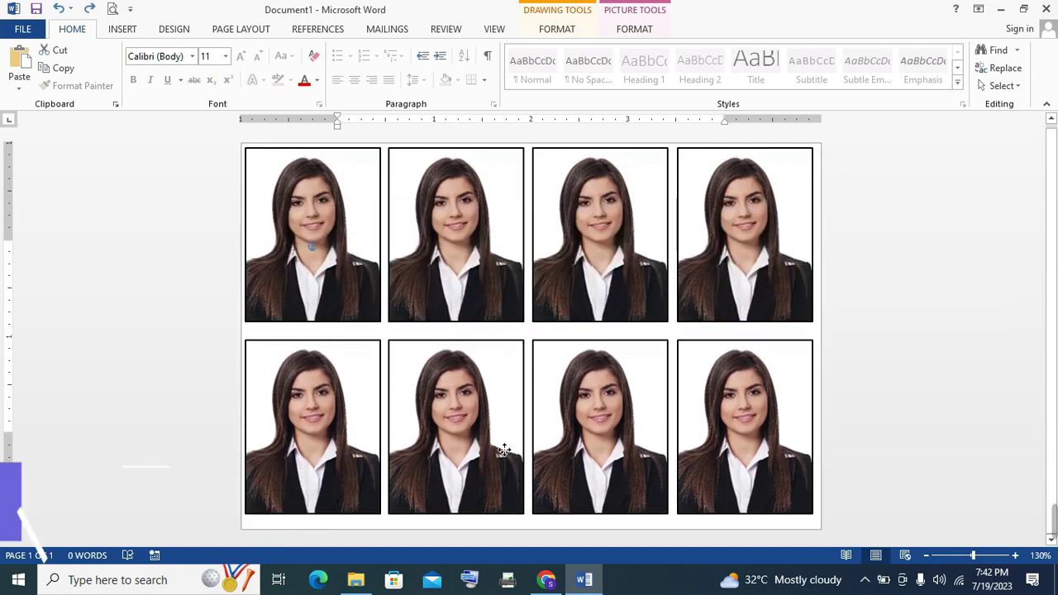
pyautogui.moveTo(504, 450); pyautogui.dragTo(504, 448)
pyautogui.click(947, 480)
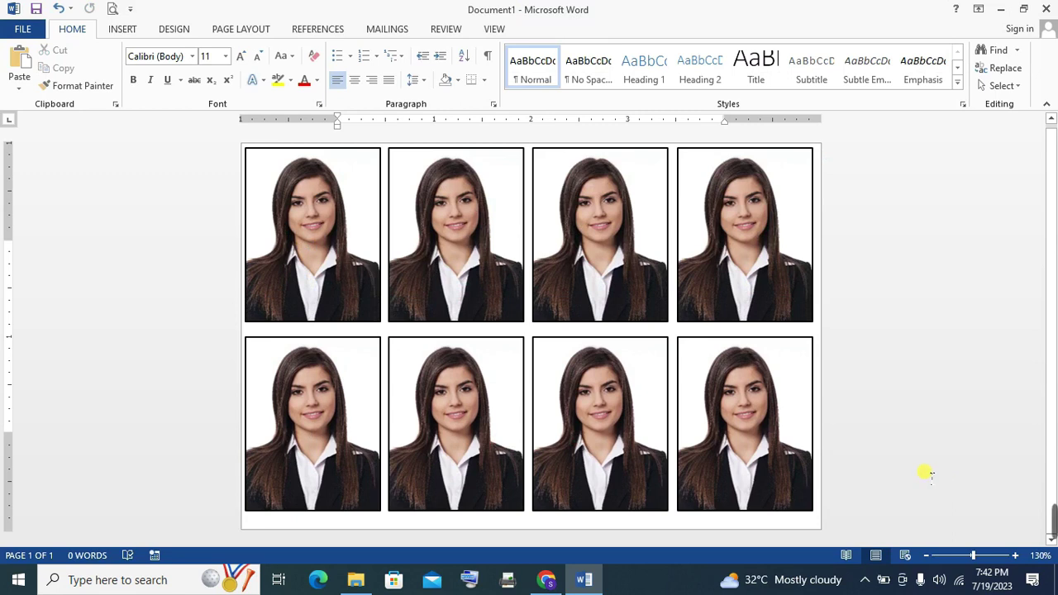